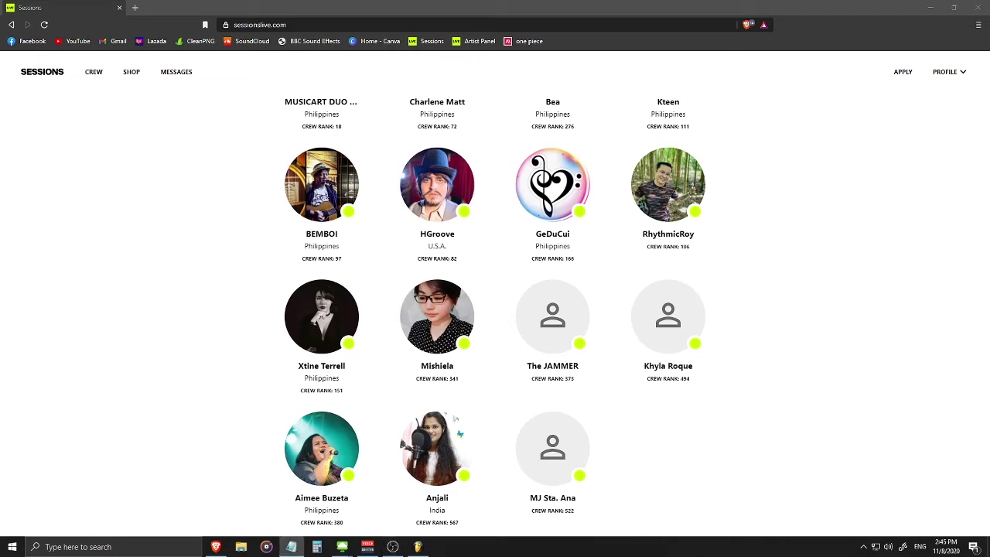
- Browse the Sessions Live Rising Artists grid, then minimize the browser to reveal 'live sessions.flp'
{"action": "scroll", "coordinate": [626, 133], "scroll_direction": "down", "scroll_amount": 1}
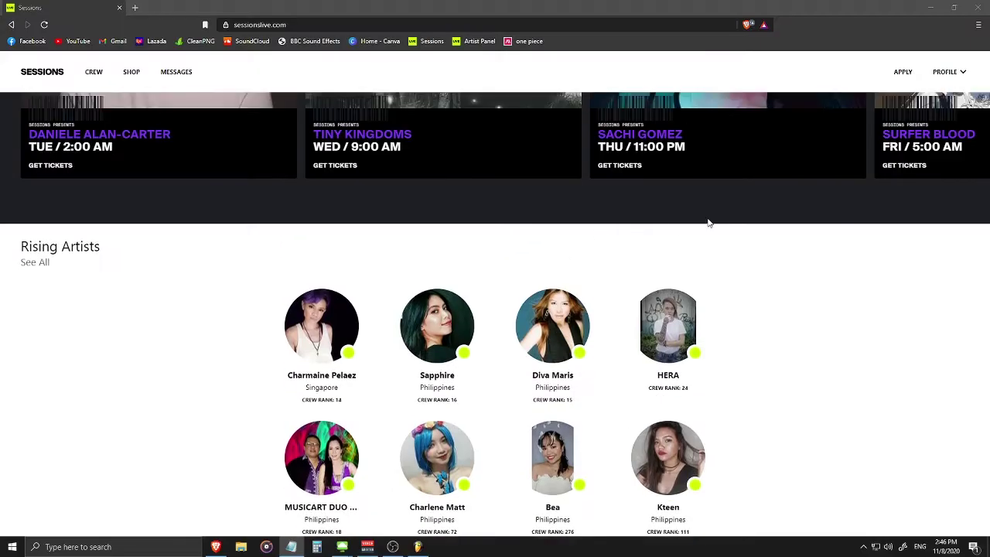
{"action": "scroll", "coordinate": [712, 223], "scroll_direction": "down", "scroll_amount": 2}
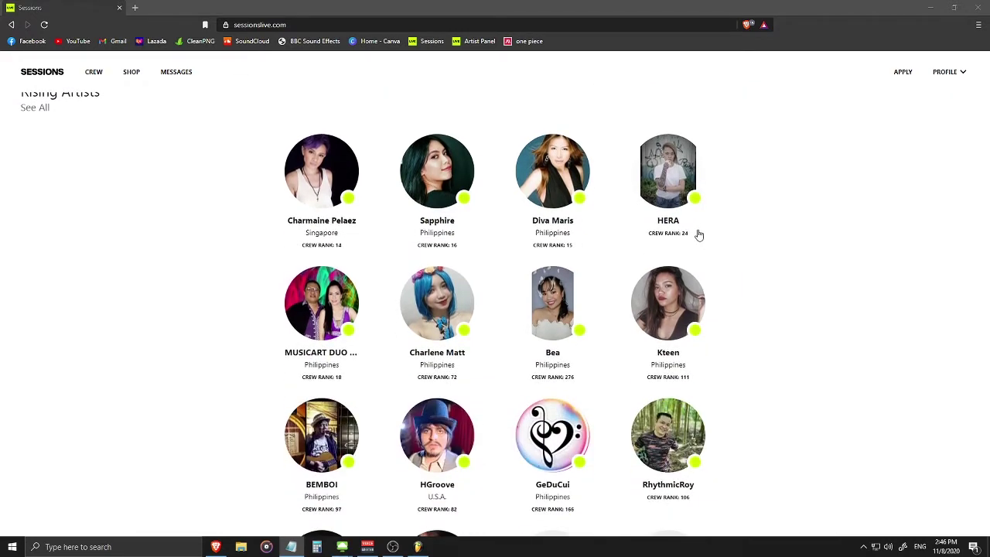
{"action": "scroll", "coordinate": [588, 270], "scroll_direction": "down", "scroll_amount": 1}
{"action": "scroll", "coordinate": [634, 270], "scroll_direction": "down", "scroll_amount": 2}
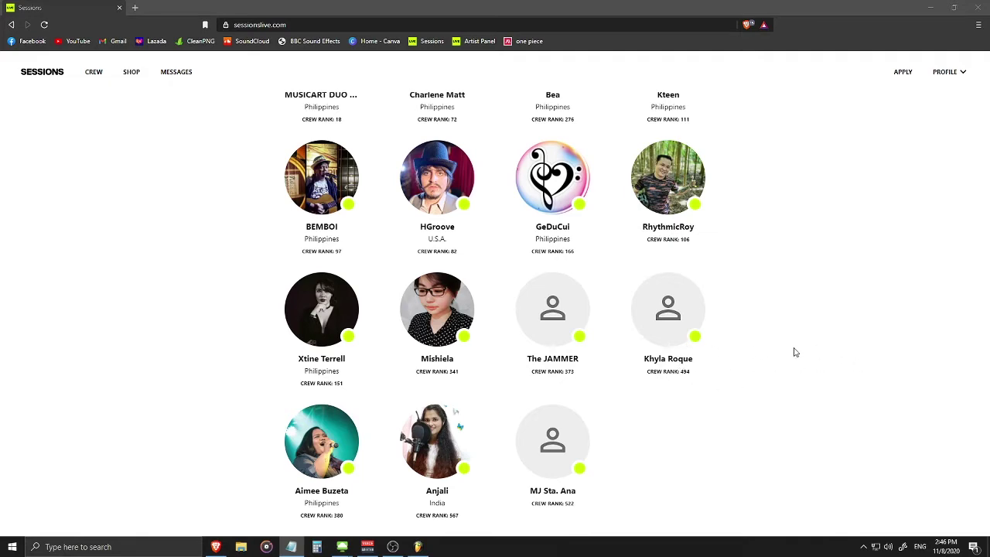
{"action": "scroll", "coordinate": [794, 349], "scroll_direction": "up", "scroll_amount": 10}
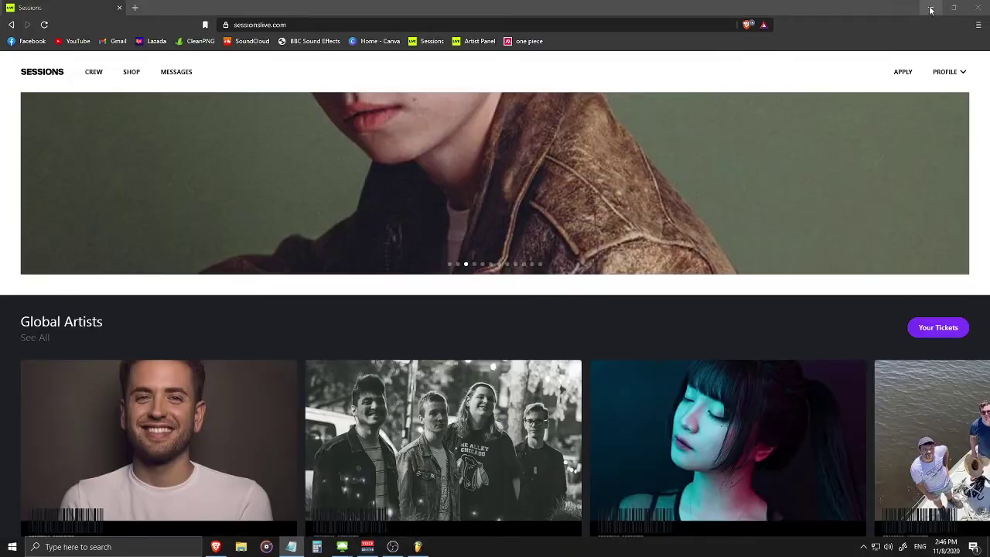
{"action": "left_click", "coordinate": [930, 11]}
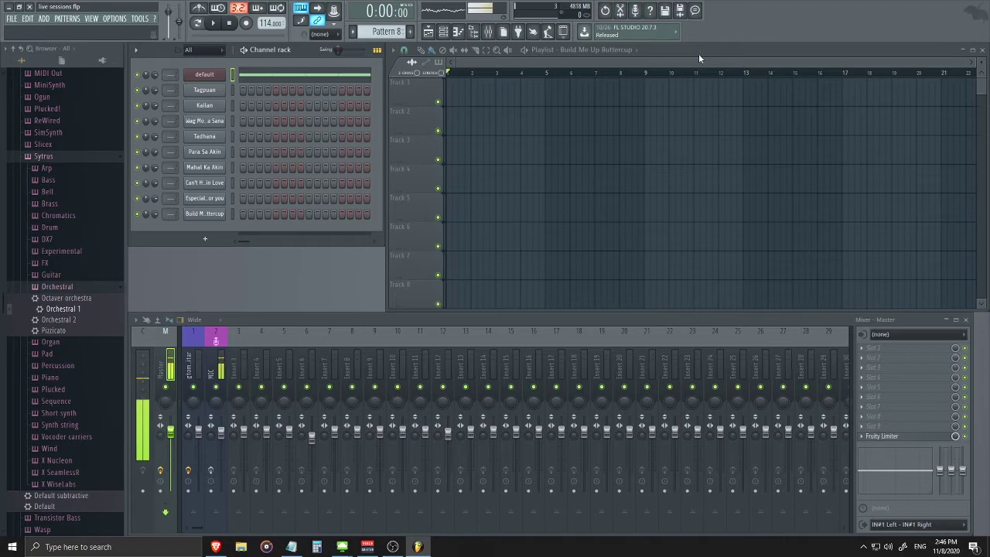
- Open FL Studio's Options > Audio settings, showing Voicemeeter Insert Virtual ASIO at 44100 Hz
{"action": "left_click", "coordinate": [114, 19]}
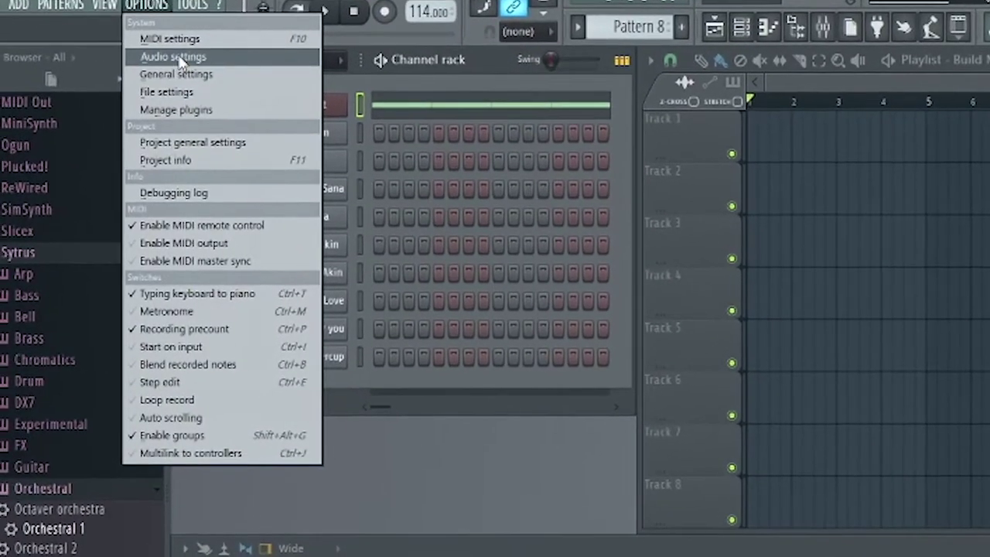
{"action": "left_click", "coordinate": [161, 62]}
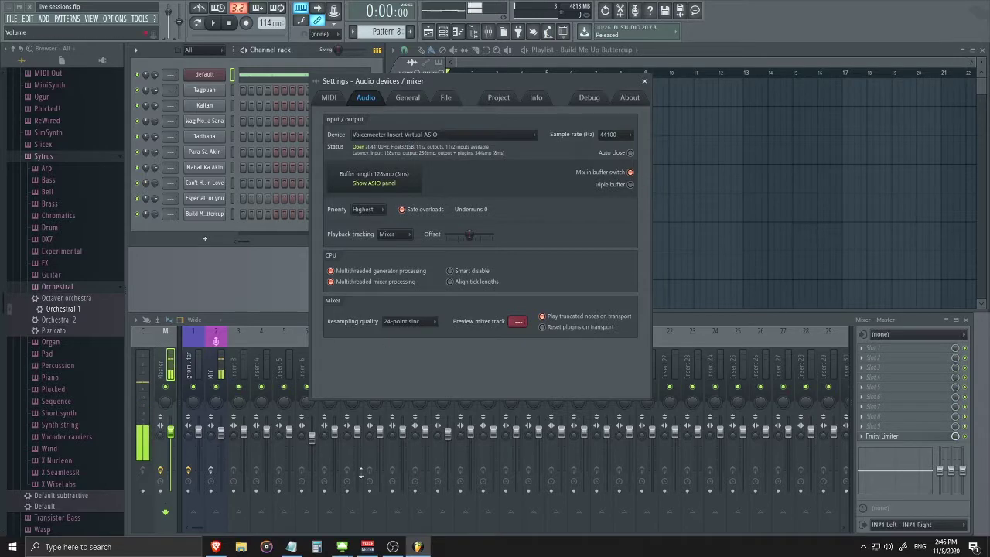
- Bring up Voicemeeter Banana, dismiss the donation notice, and keep A1 on ASIO: Focusrite USB ASIO
{"action": "left_click", "coordinate": [368, 546]}
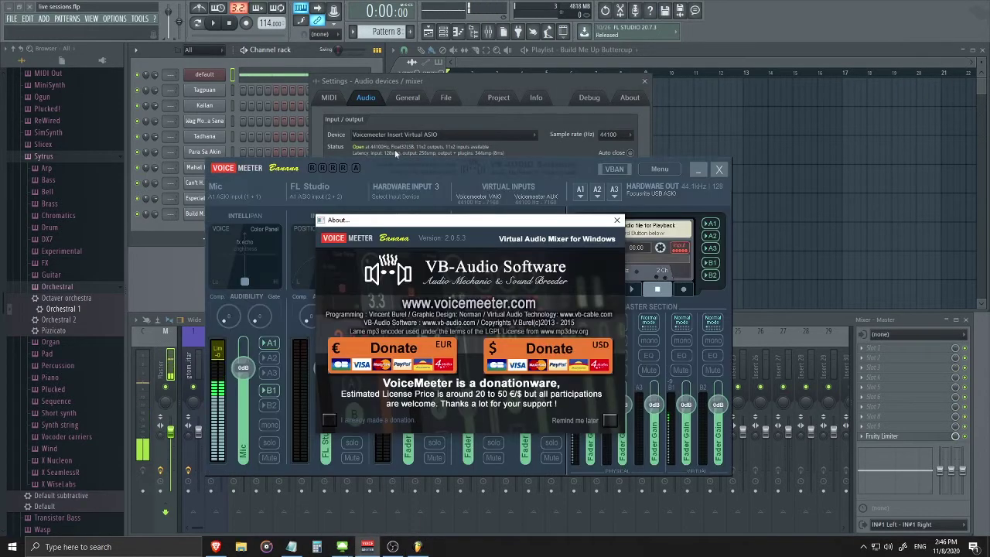
{"action": "left_click", "coordinate": [616, 221]}
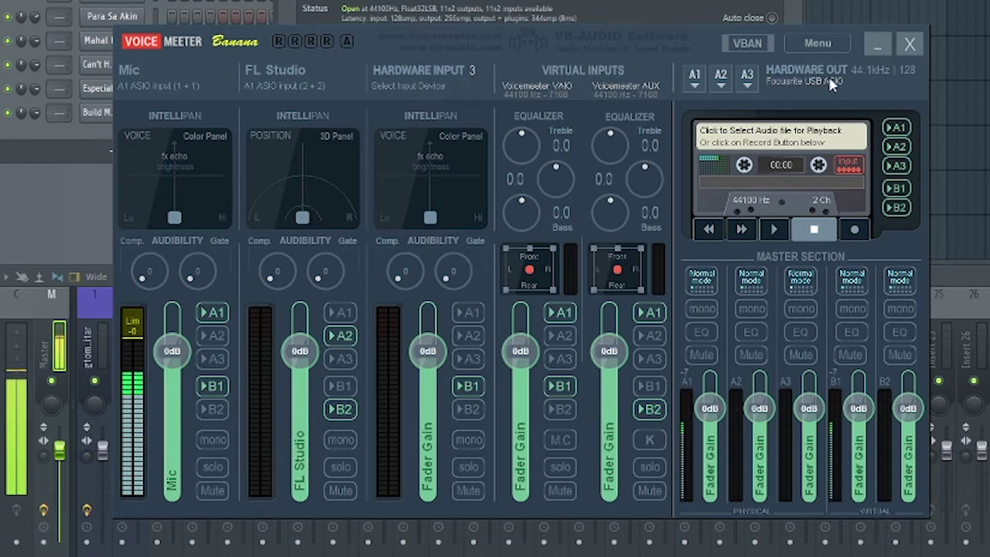
{"action": "left_click", "coordinate": [694, 85]}
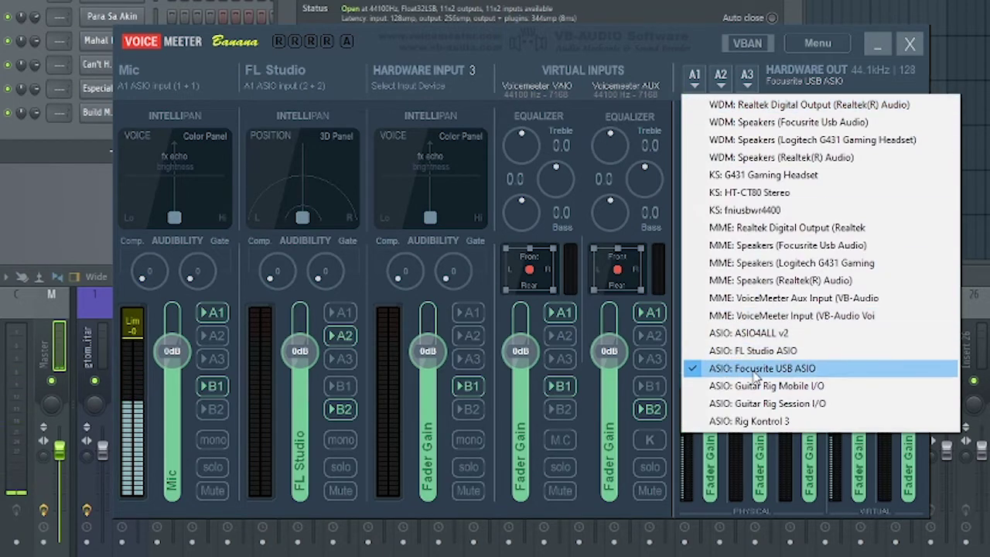
{"action": "left_click", "coordinate": [762, 371]}
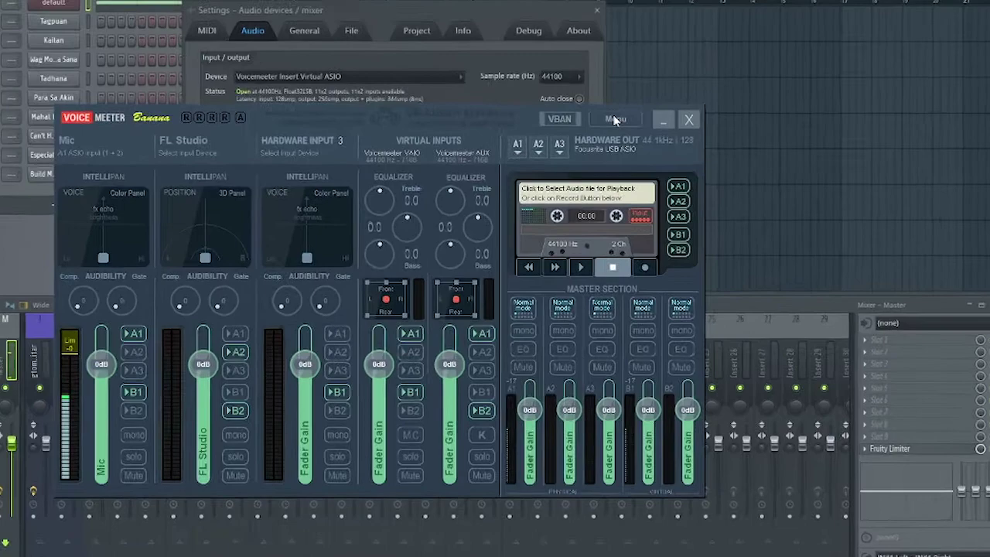
- In Voicemeeter System Settings, patch ASIO inputs to strips as IN 1: 1 1 and IN 2: 2 2
{"action": "left_click", "coordinate": [818, 44]}
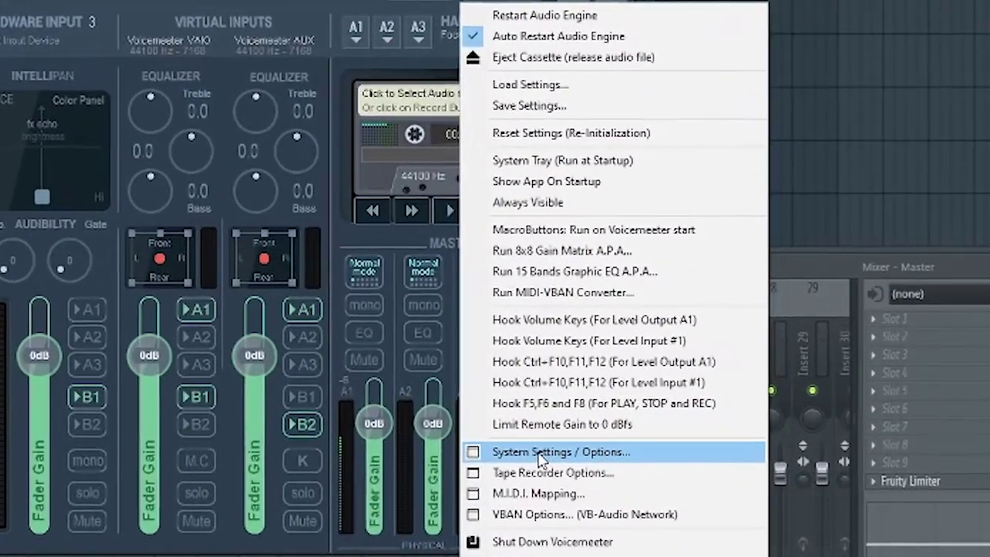
{"action": "left_click", "coordinate": [539, 455]}
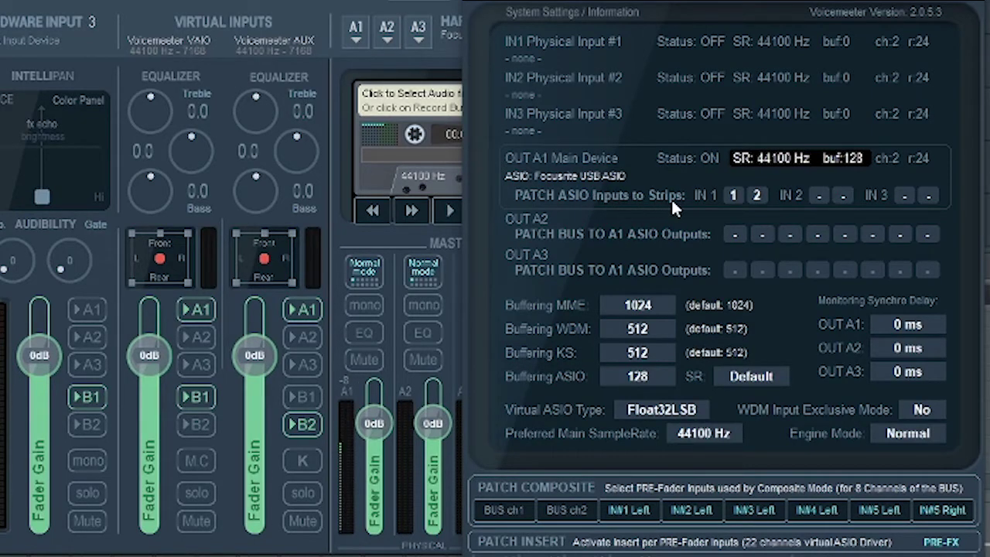
{"action": "left_click", "coordinate": [757, 196]}
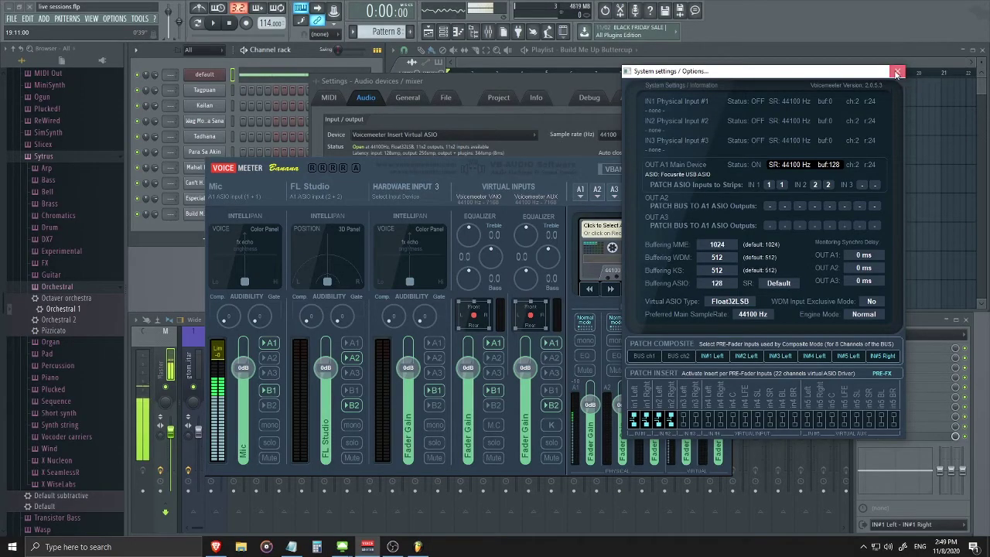
- Close Voicemeeter's System Settings window and shift the mixer window aside
{"action": "left_click", "coordinate": [900, 73]}
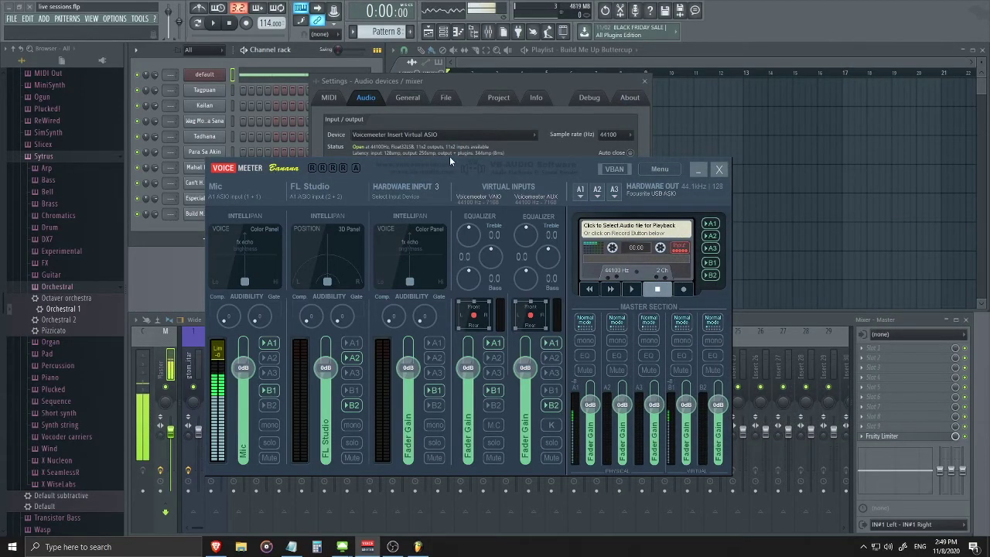
{"action": "mouse_move", "coordinate": [471, 160]}
{"action": "left_mouse_down"}
{"action": "mouse_move", "coordinate": [500, 164]}
{"action": "mouse_move", "coordinate": [482, 146]}
{"action": "left_mouse_up"}
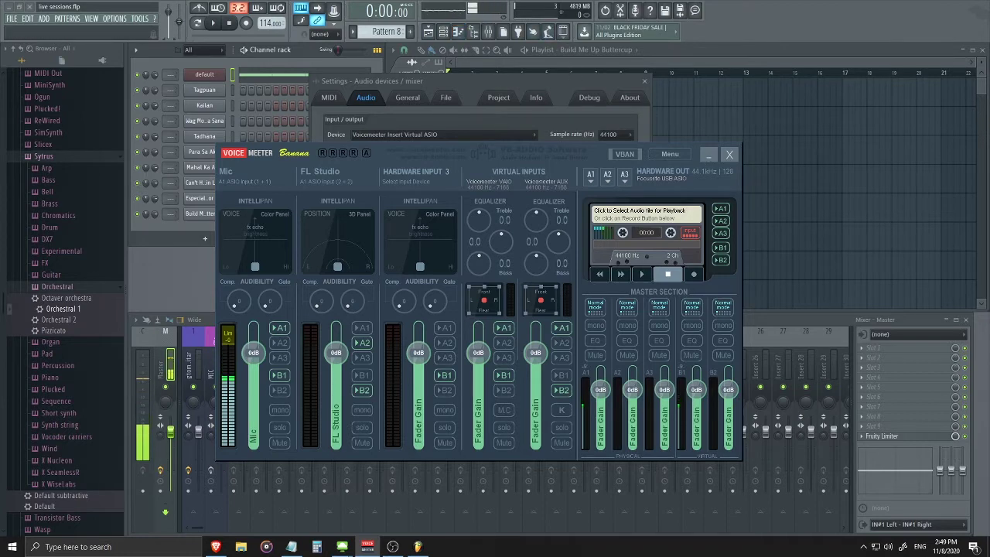
{"action": "left_click_drag", "start_coordinate": [405, 150], "coordinate": [432, 169]}
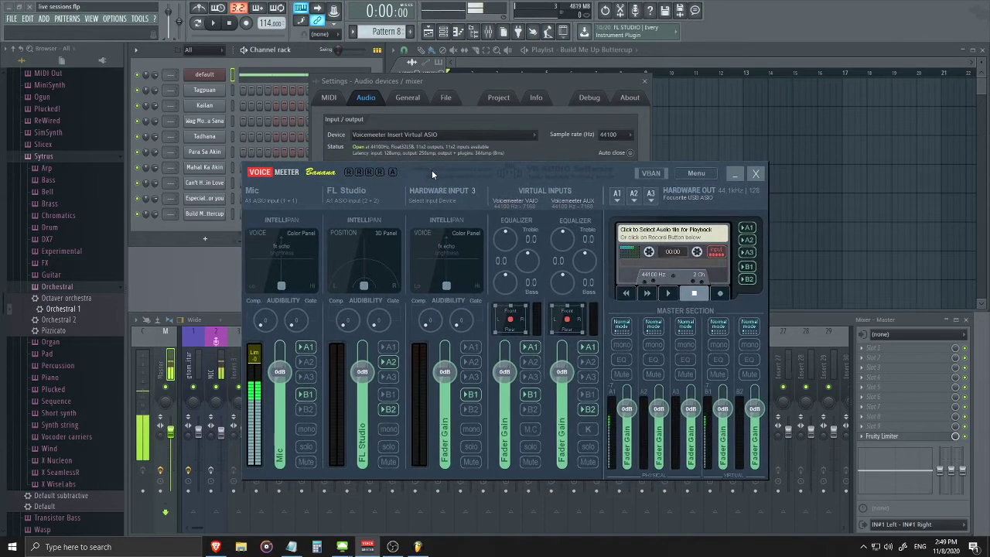
- Minimize Voicemeeter and select Voicemeeter Insert Virtual ASIO as FL Studio's audio device
{"action": "left_click", "coordinate": [733, 175]}
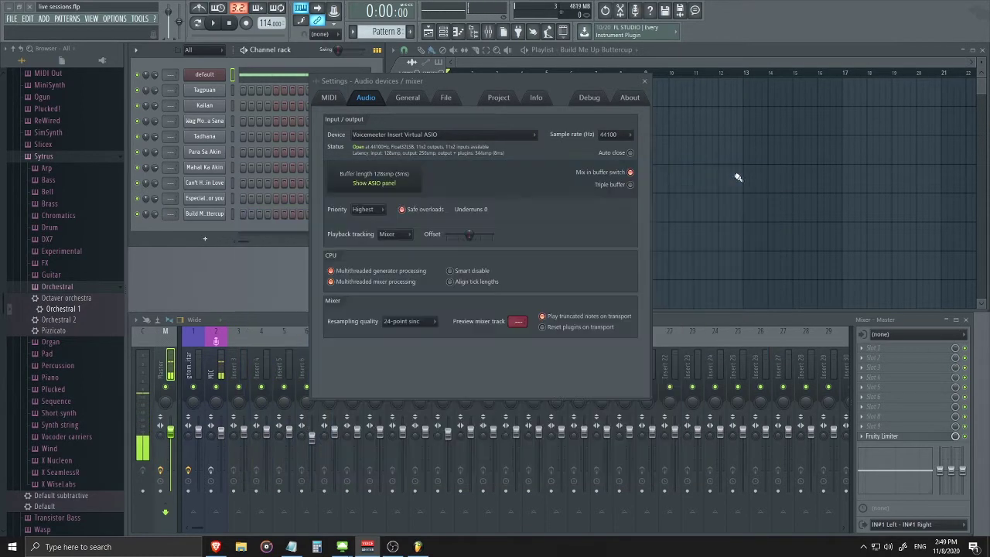
{"action": "left_click_drag", "start_coordinate": [479, 80], "coordinate": [436, 91]}
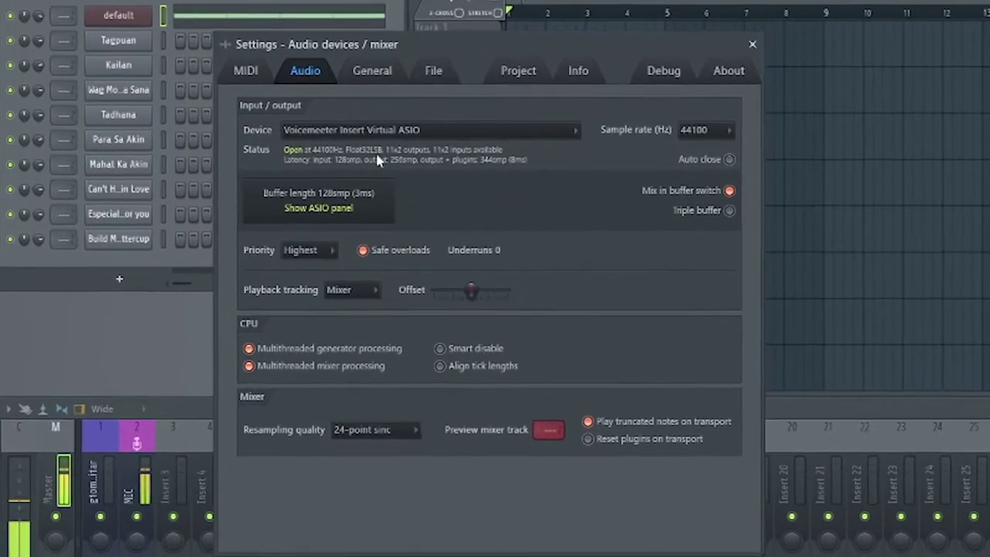
{"action": "left_click", "coordinate": [383, 130]}
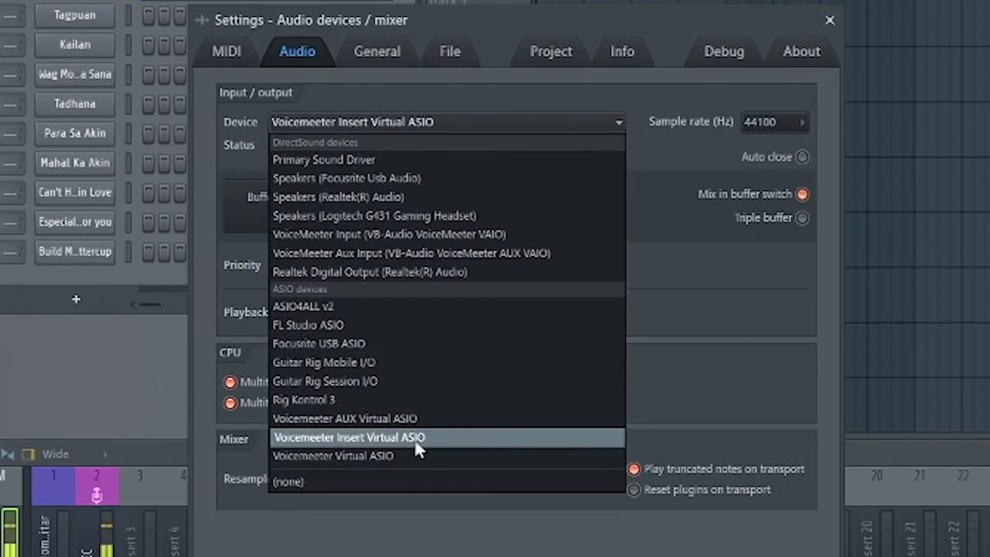
{"action": "left_click", "coordinate": [362, 437]}
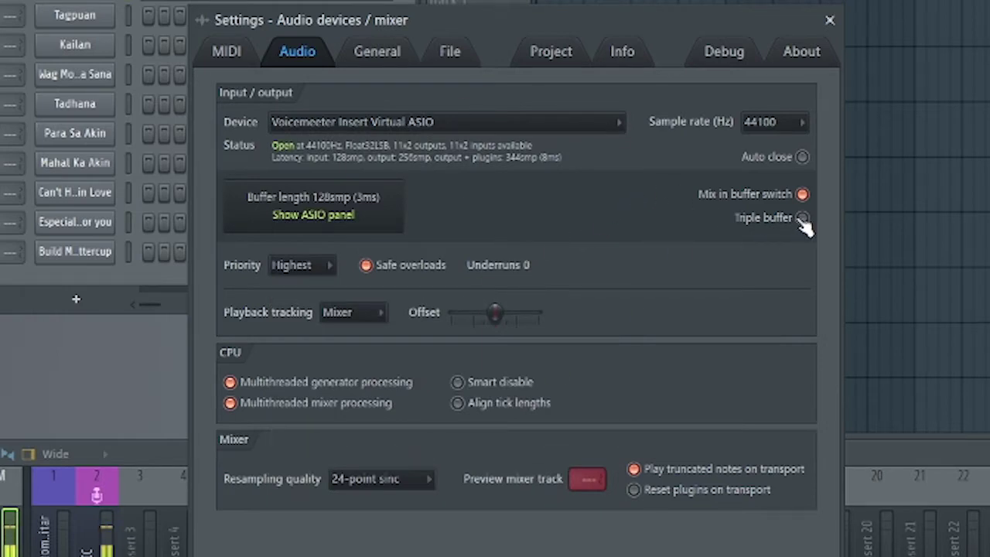
- Keep the mix in buffer switch on and leave triple buffering off for lower latency
{"action": "left_click", "coordinate": [802, 194]}
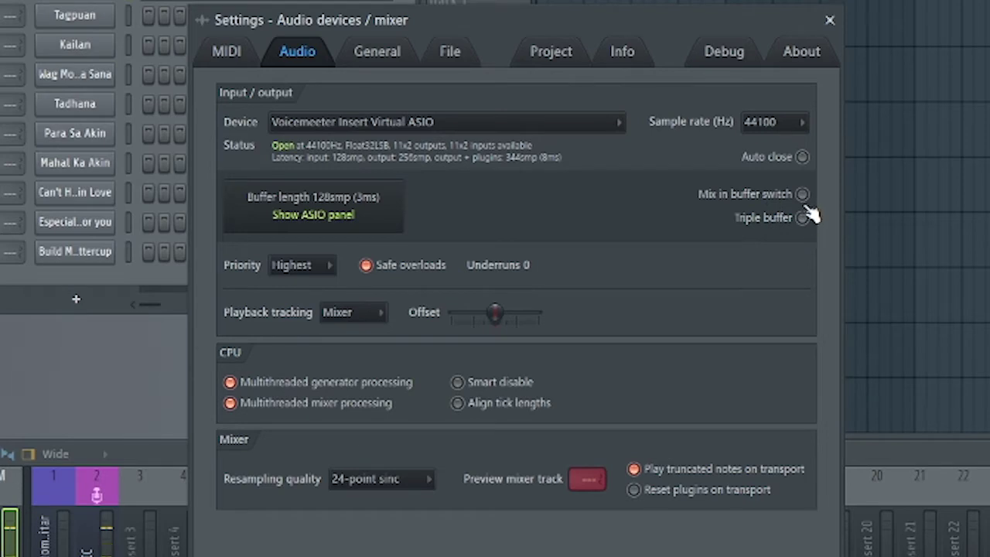
{"action": "left_click", "coordinate": [803, 195]}
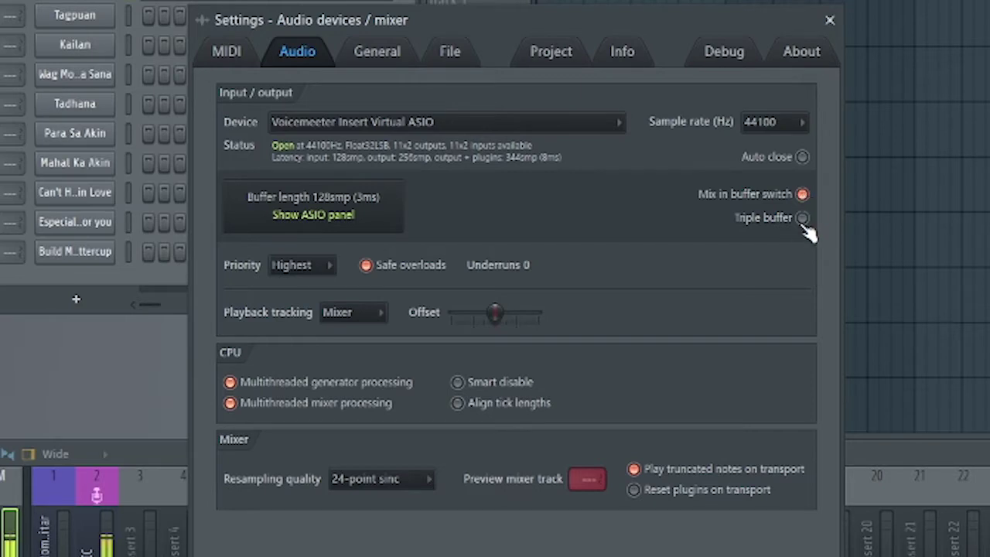
{"action": "left_click", "coordinate": [803, 220]}
{"action": "left_click", "coordinate": [803, 220]}
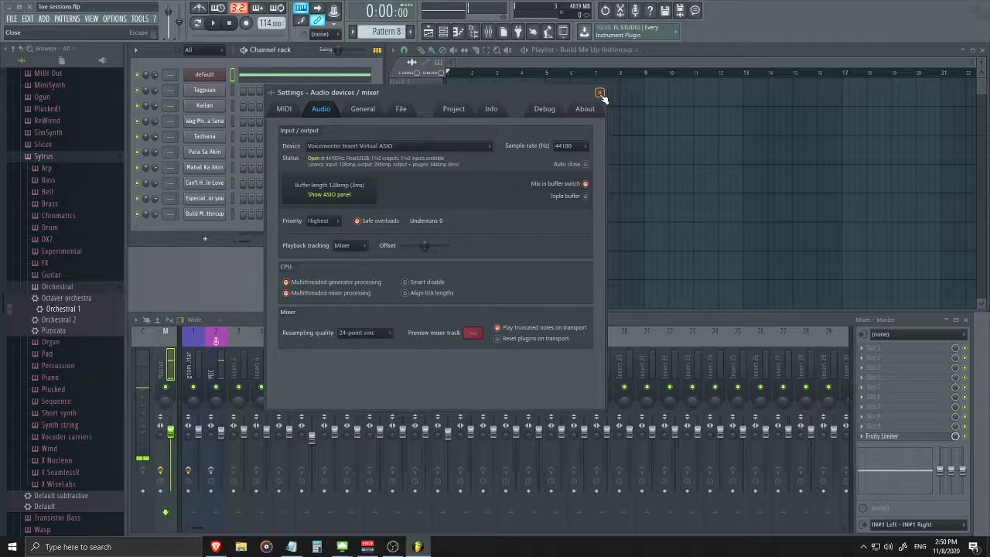
- Close audio settings and enable the MIC insert's Limiter, parametric EQ 2 and Reeverb 2 effects
{"action": "left_click", "coordinate": [829, 21]}
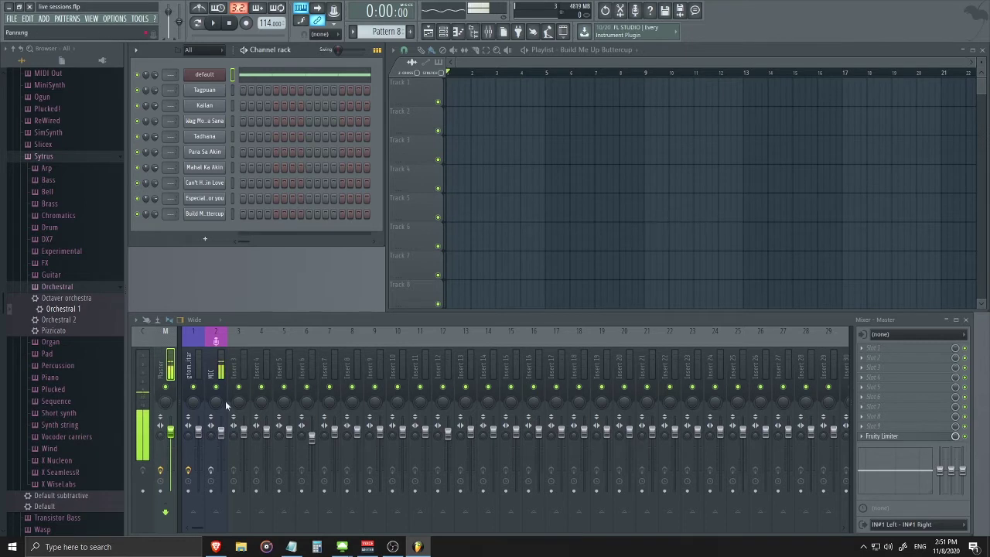
{"action": "left_click", "coordinate": [210, 470]}
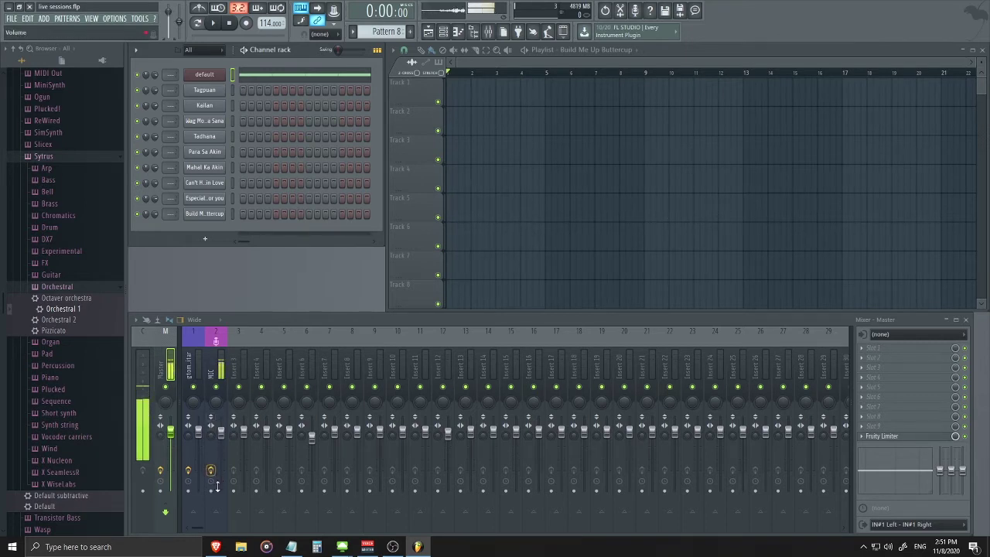
{"action": "left_click", "coordinate": [214, 337]}
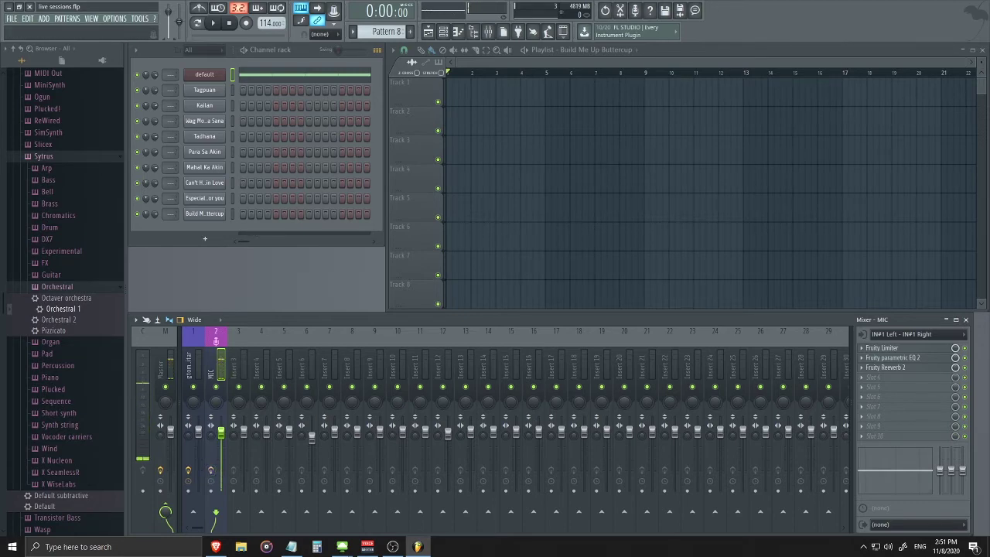
- Restore OBS and set Mic/Auxiliary Audio to VoiceMeeter Output (VB-Audio VoiceMeeter VAIO) in Audio settings
{"action": "left_click", "coordinate": [392, 547]}
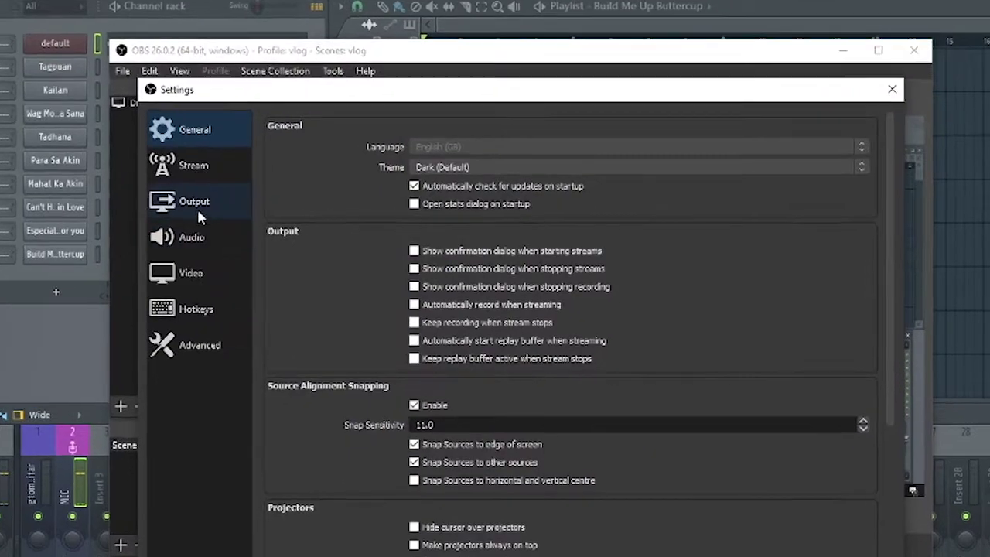
{"action": "left_click", "coordinate": [205, 236]}
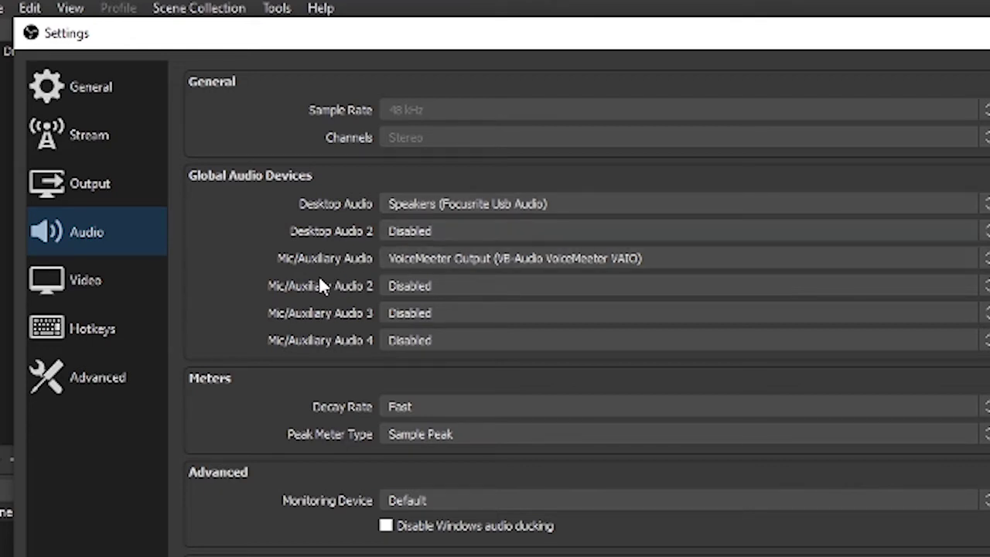
{"action": "left_click", "coordinate": [779, 261]}
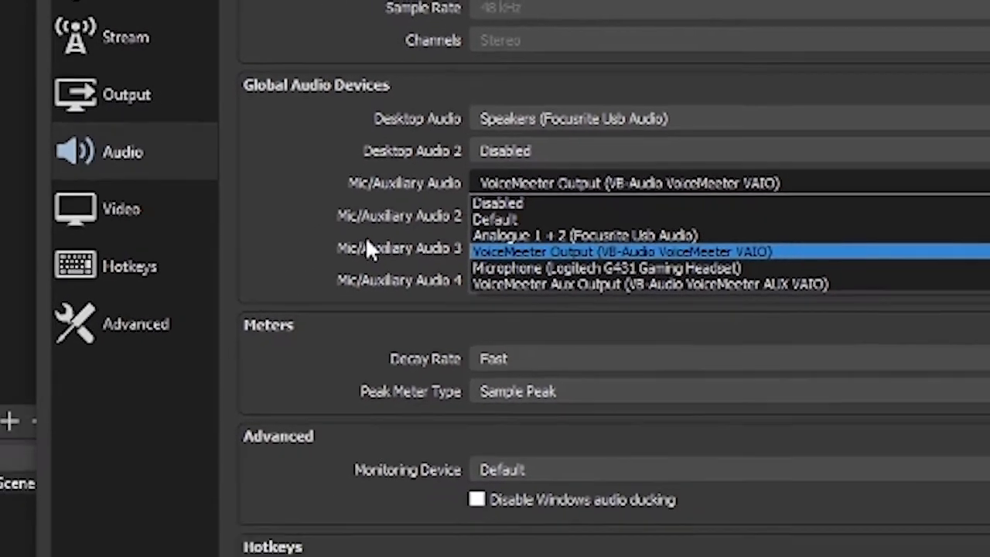
{"action": "left_click", "coordinate": [365, 236]}
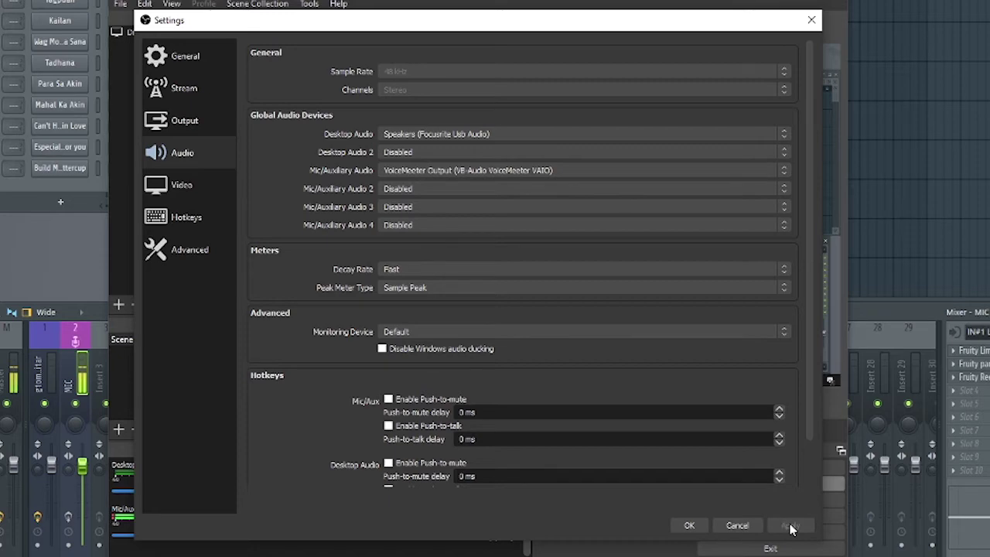
- Confirm OBS Settings with OK, reposition the OBS window, then minimize it to reveal FL Studio
{"action": "left_click", "coordinate": [688, 526]}
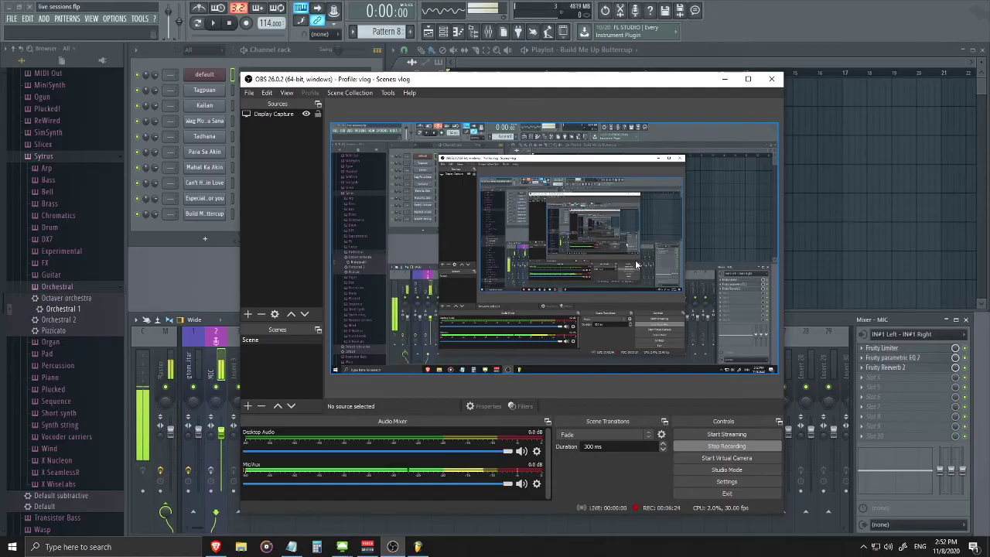
{"action": "left_click_drag", "start_coordinate": [533, 84], "coordinate": [395, 62]}
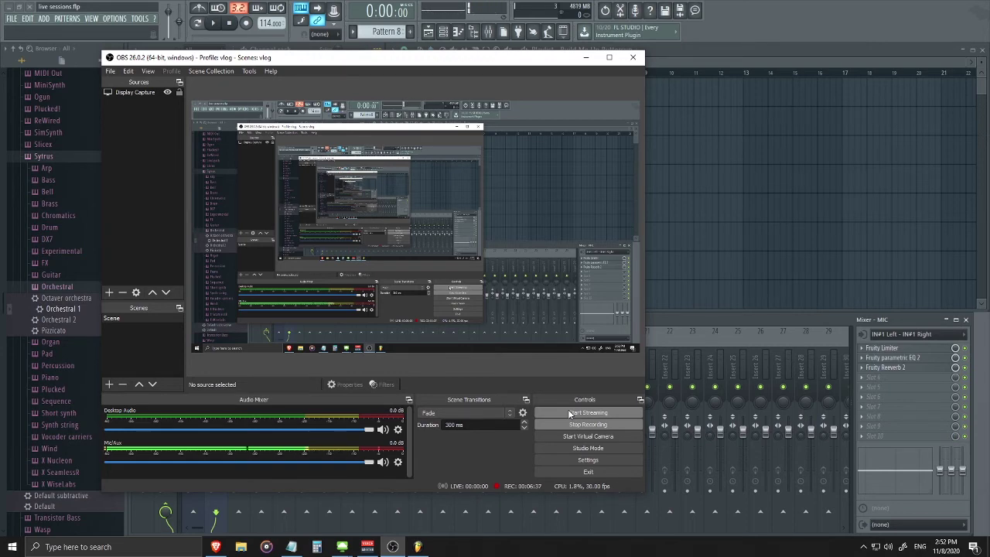
{"action": "left_click_drag", "start_coordinate": [451, 64], "coordinate": [525, 96]}
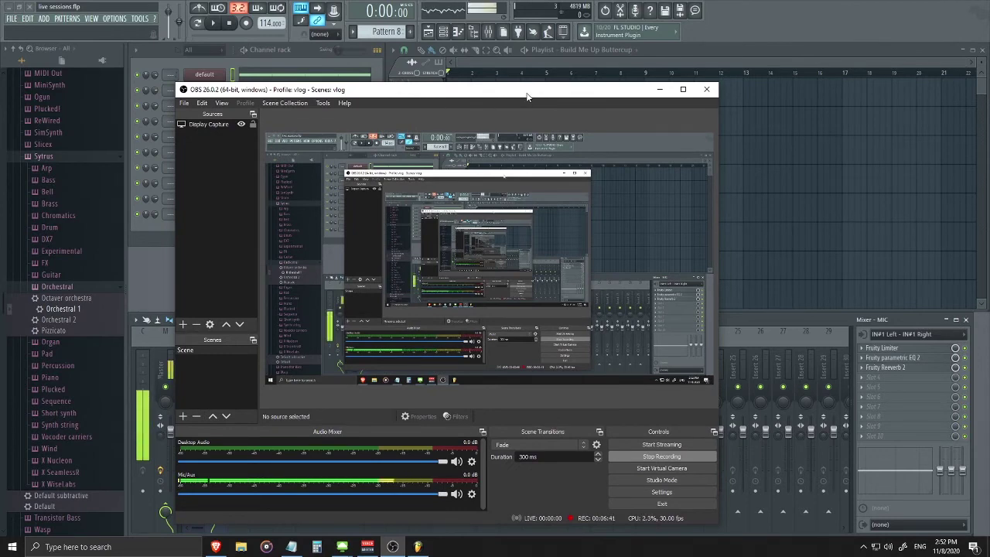
{"action": "left_click_drag", "start_coordinate": [526, 96], "coordinate": [480, 93]}
{"action": "left_click", "coordinate": [448, 70]}
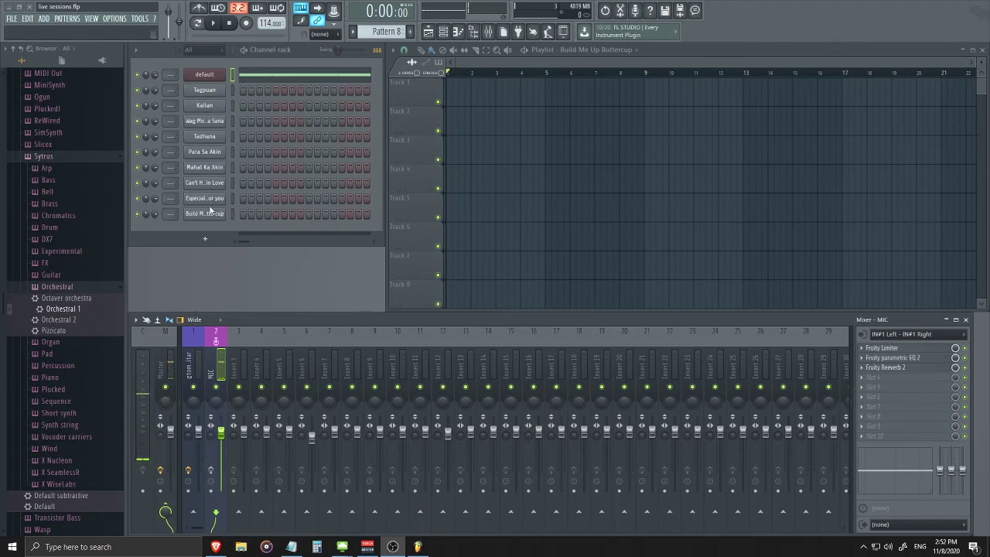
- Add an Audio Clip channel via the Channel rack's + menu and reposition its settings window
{"action": "left_click", "coordinate": [204, 237]}
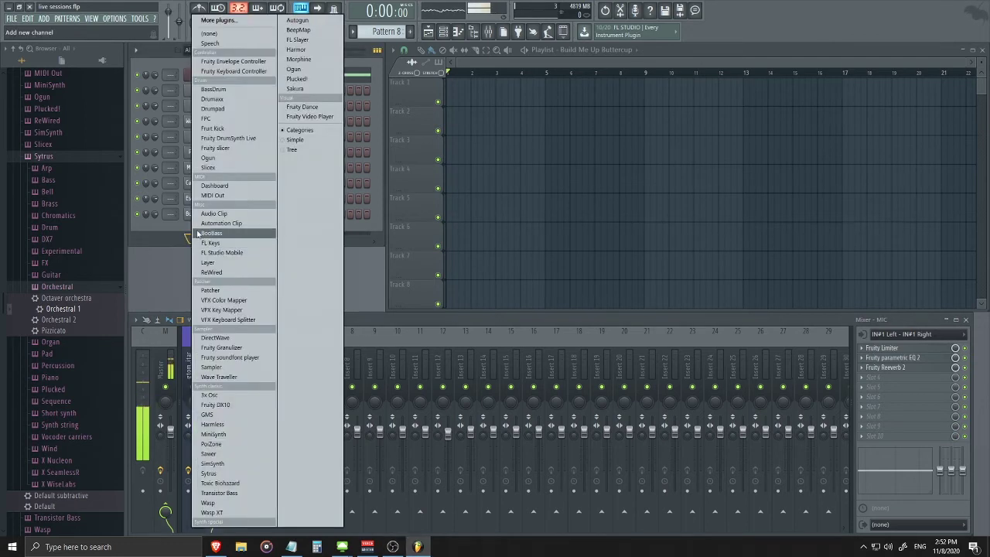
{"action": "left_click", "coordinate": [204, 219]}
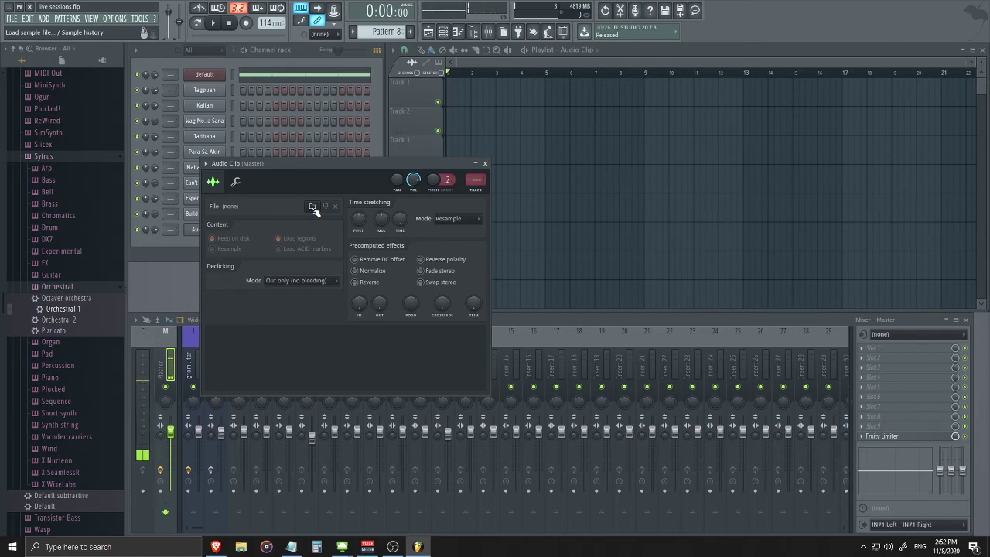
{"action": "left_click", "coordinate": [485, 164]}
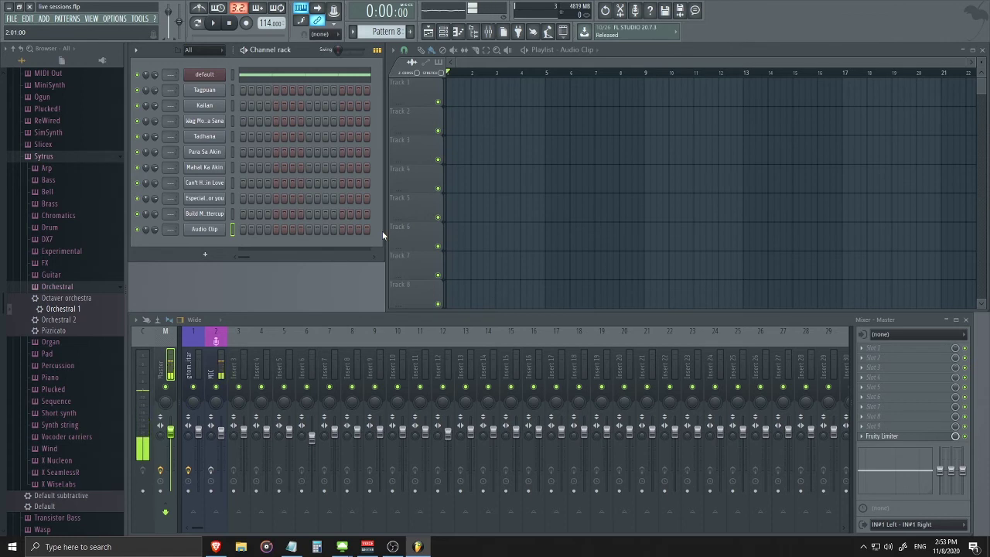
{"action": "left_click_drag", "start_coordinate": [433, 184], "coordinate": [405, 178]}
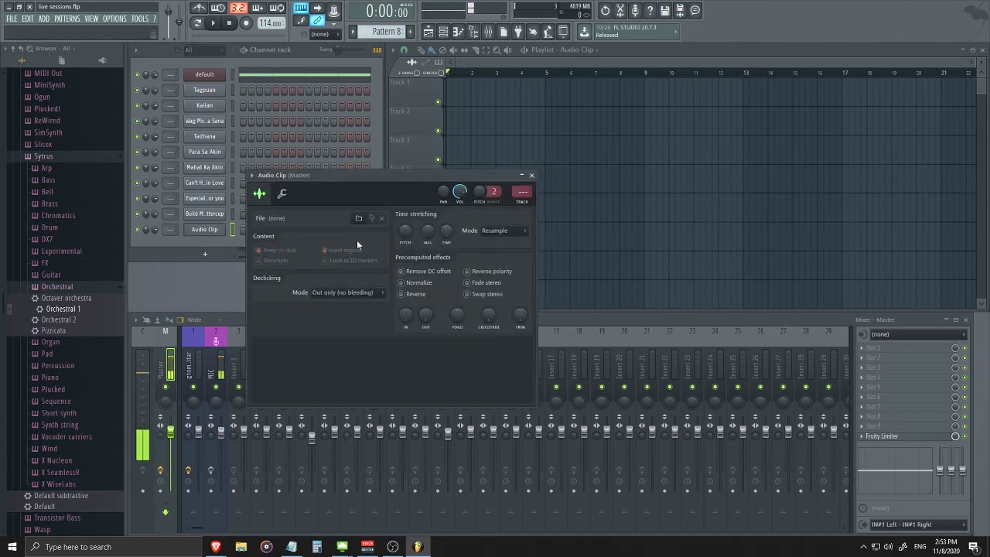
- Load Build Me Up Buttercup.mp3, drop its waveform at the start of Playlist Track 1, then close its channel window
{"action": "left_click", "coordinate": [358, 218]}
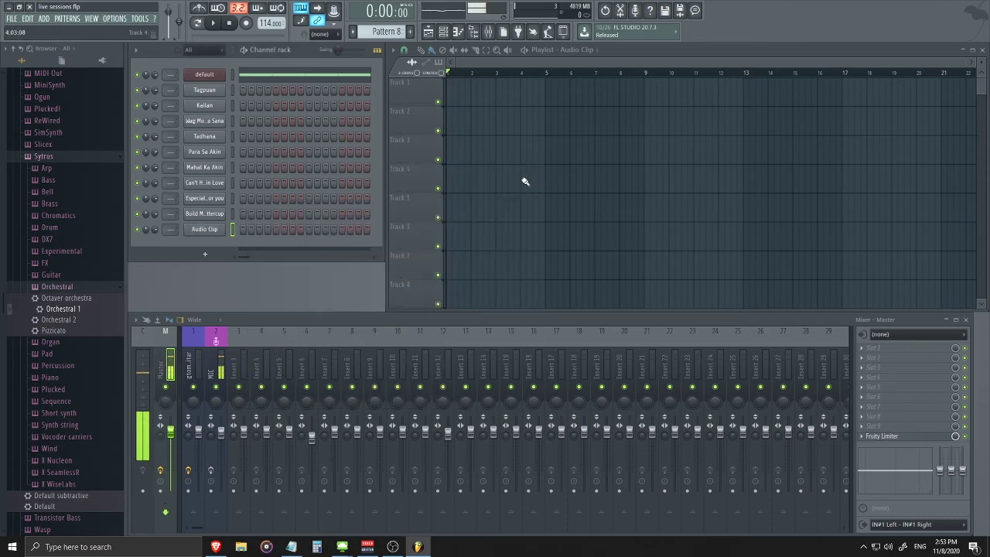
{"action": "left_click_drag", "start_coordinate": [332, 344], "coordinate": [391, 69]}
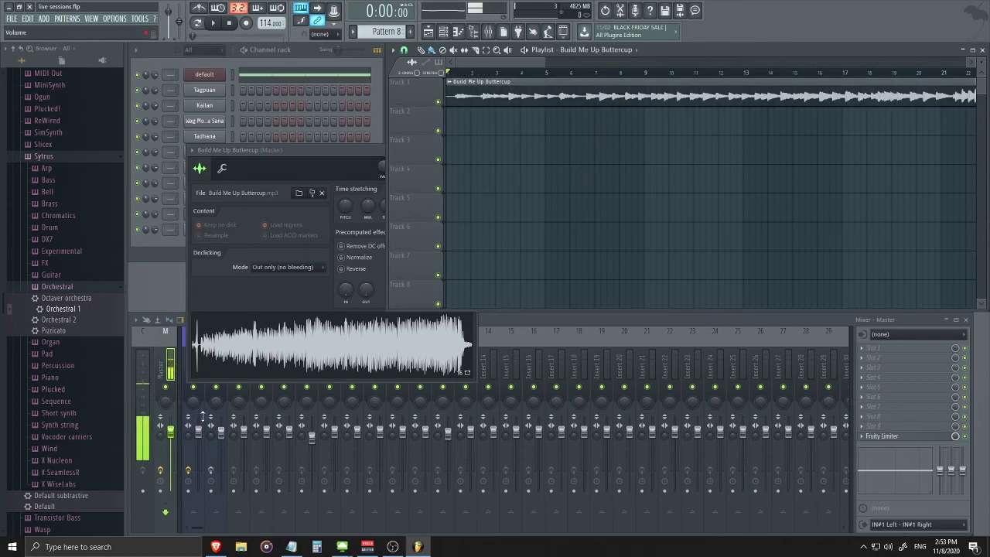
{"action": "left_click_drag", "start_coordinate": [360, 150], "coordinate": [304, 204]}
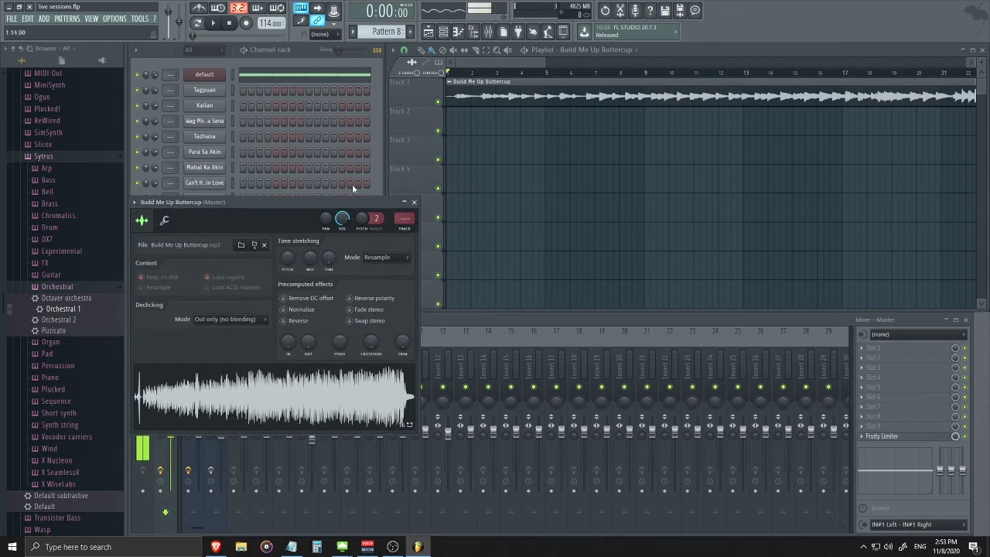
{"action": "left_click", "coordinate": [413, 200]}
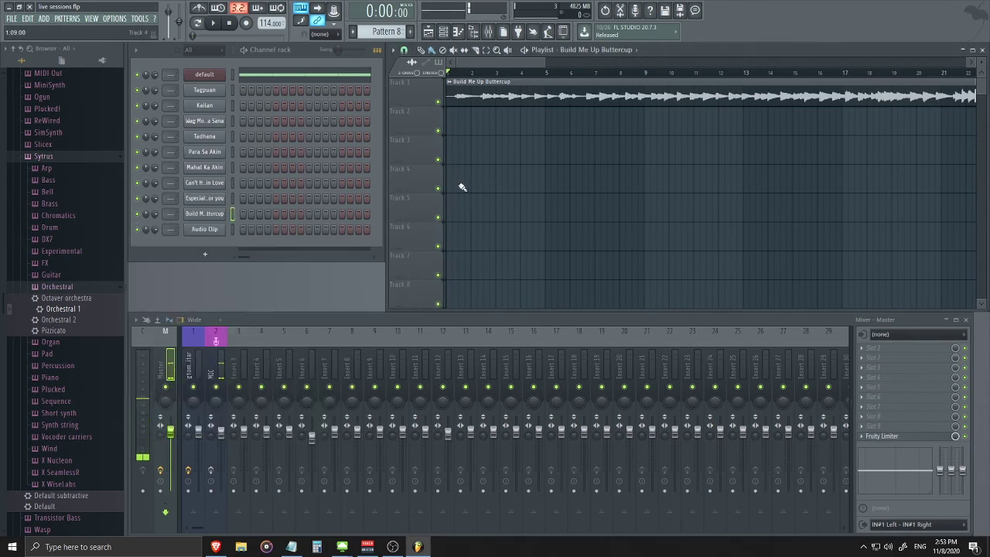